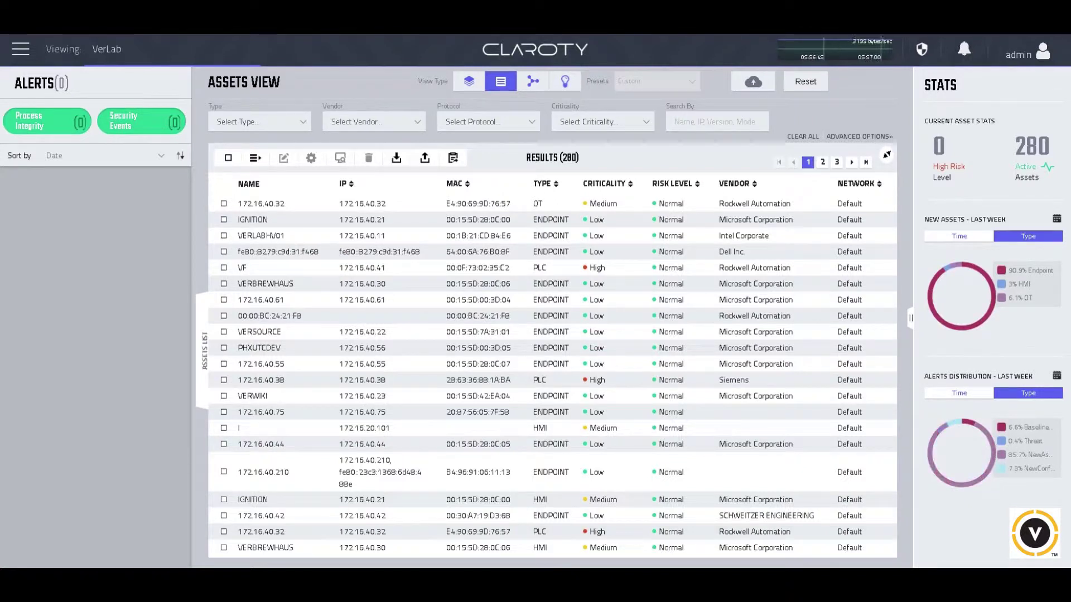
# - Run an nmap -sU UDP scan of 172.16.40.40 from Zenmap and view the resulting critical Udp Scan alert's full details
pyautogui.click(662, 565)
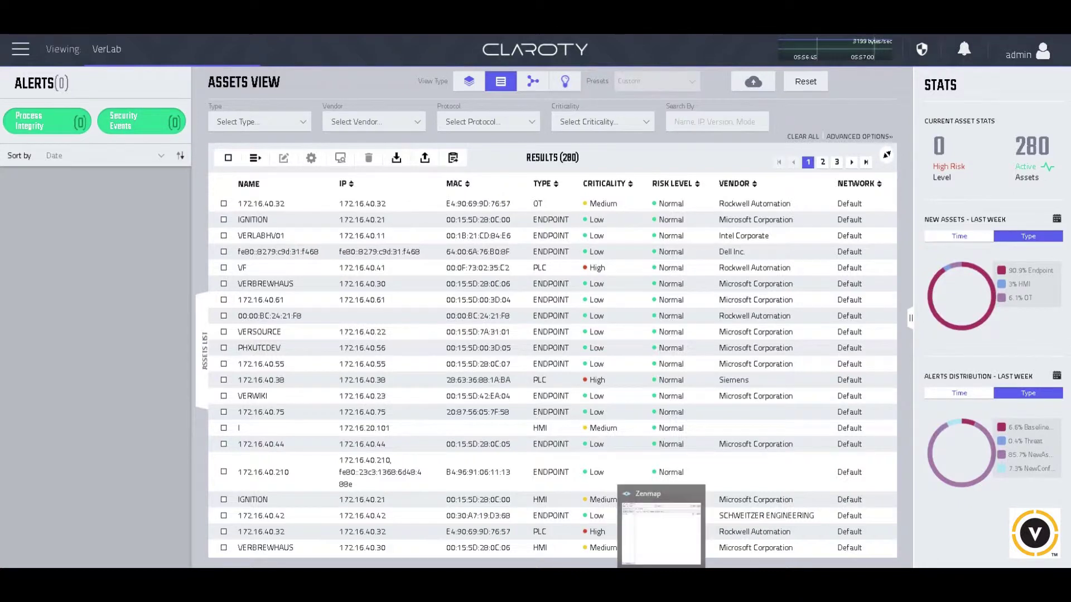
pyautogui.click(959, 152)
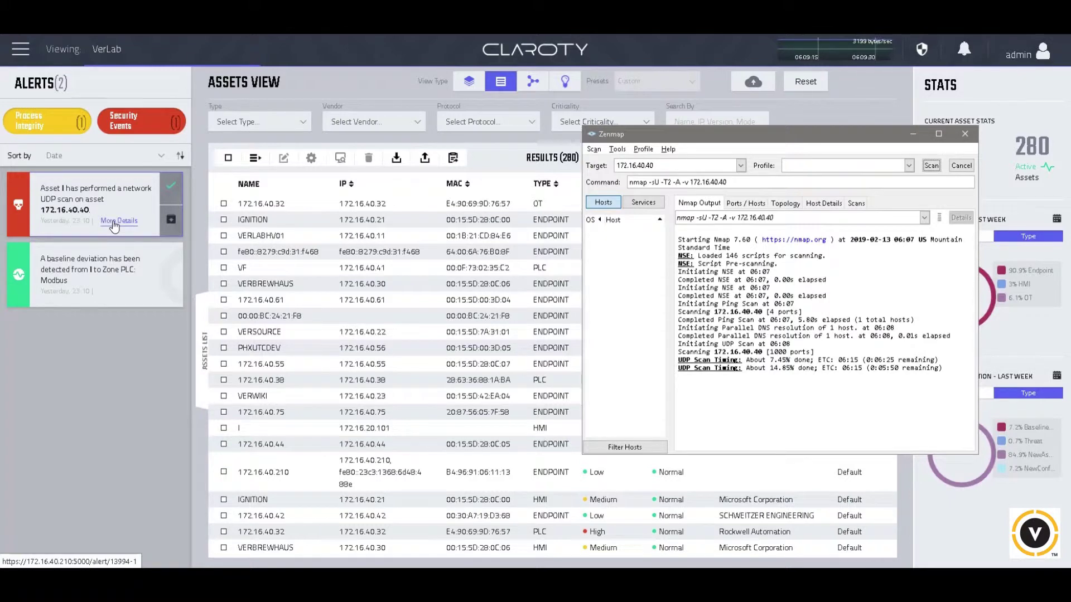
pyautogui.click(118, 221)
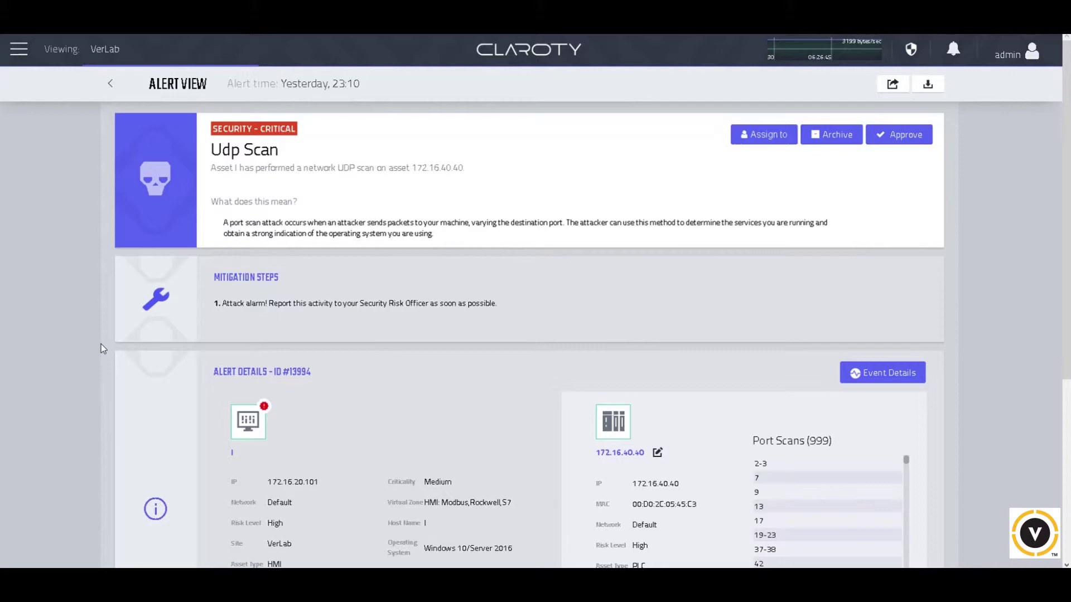
pyautogui.scroll(-2, 101, 344)
pyautogui.scroll(-2, 101, 346)
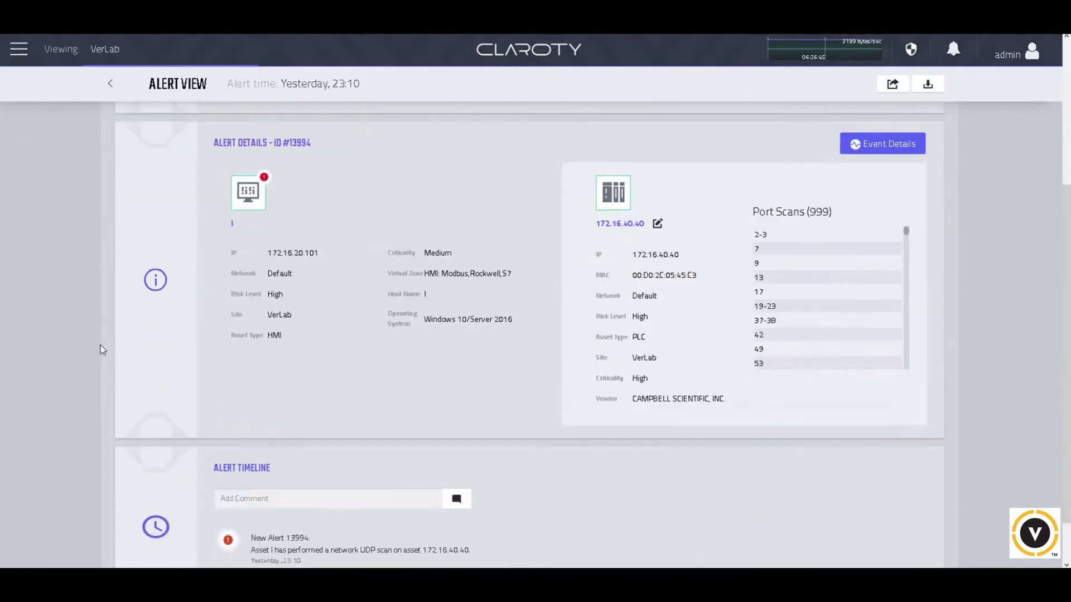